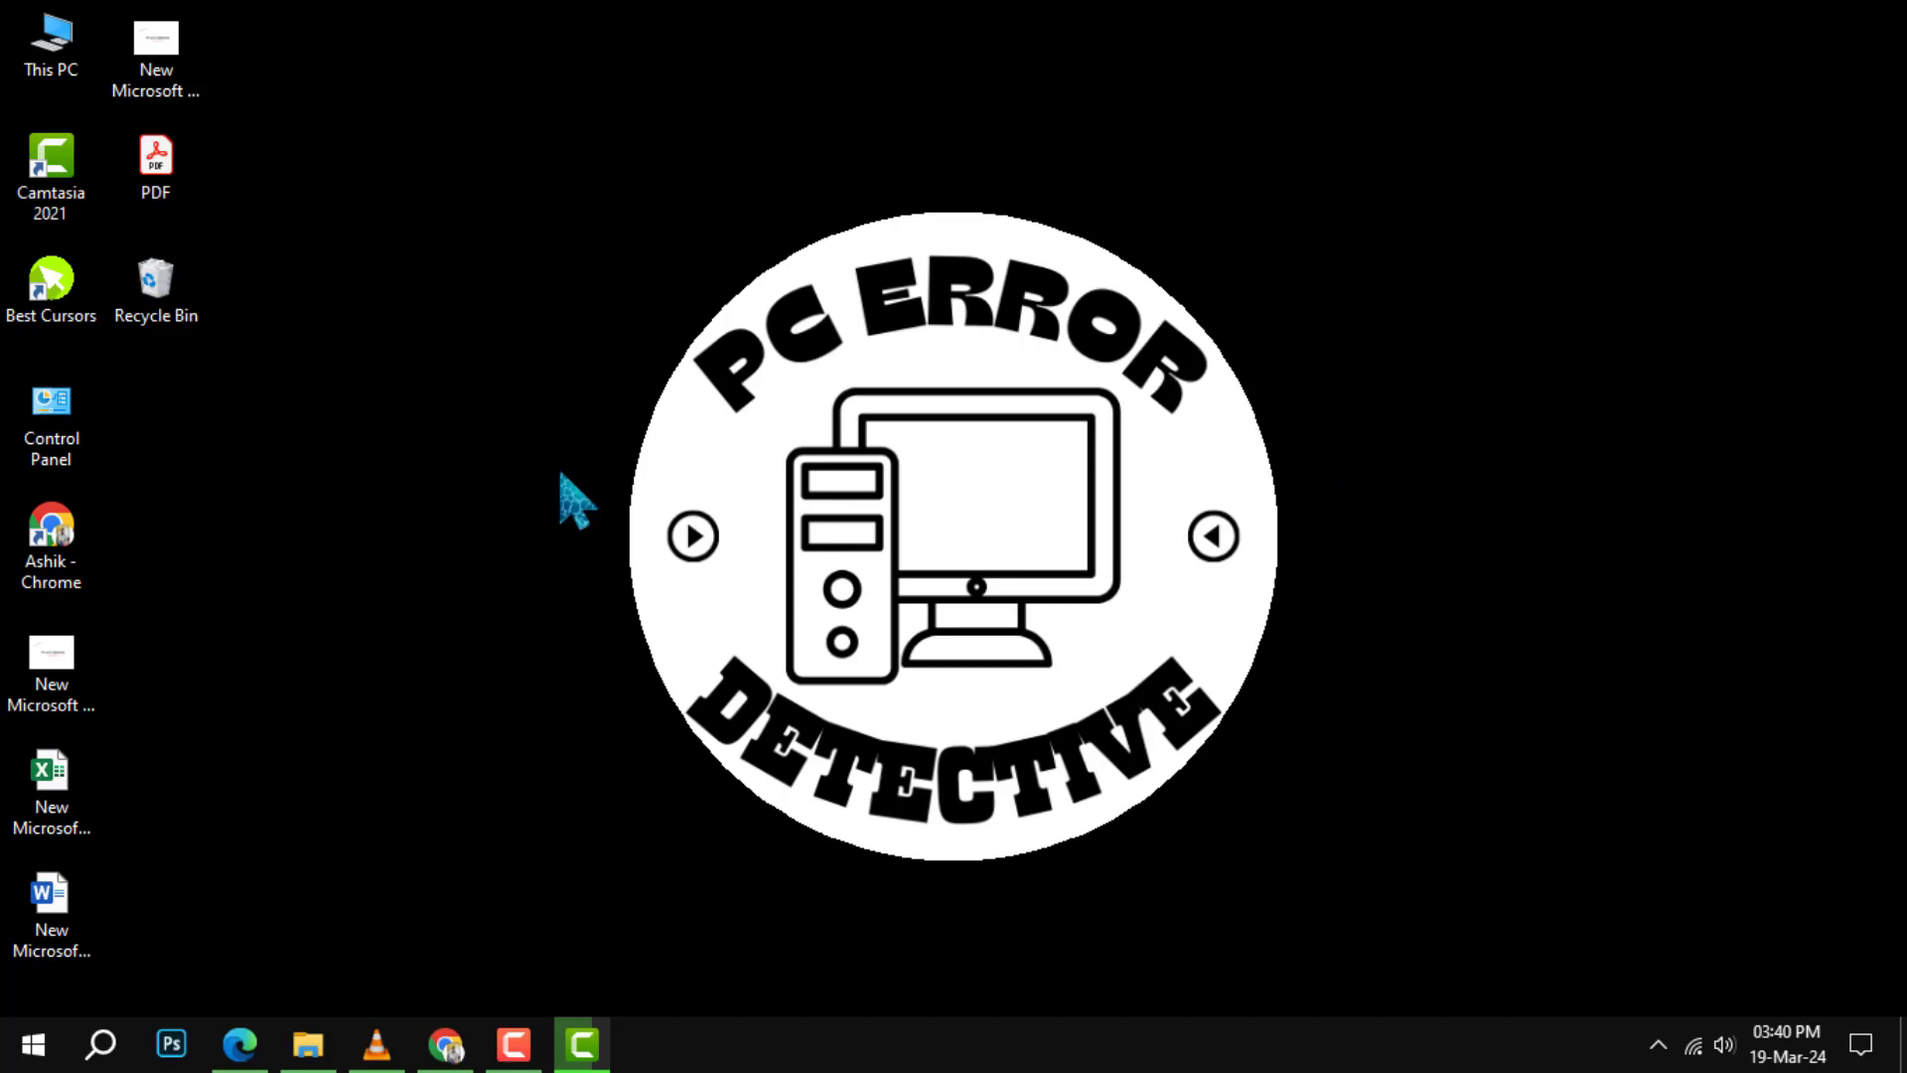
Step: Launch Edge from the taskbar and open the Settings and more menu
click(238, 1043)
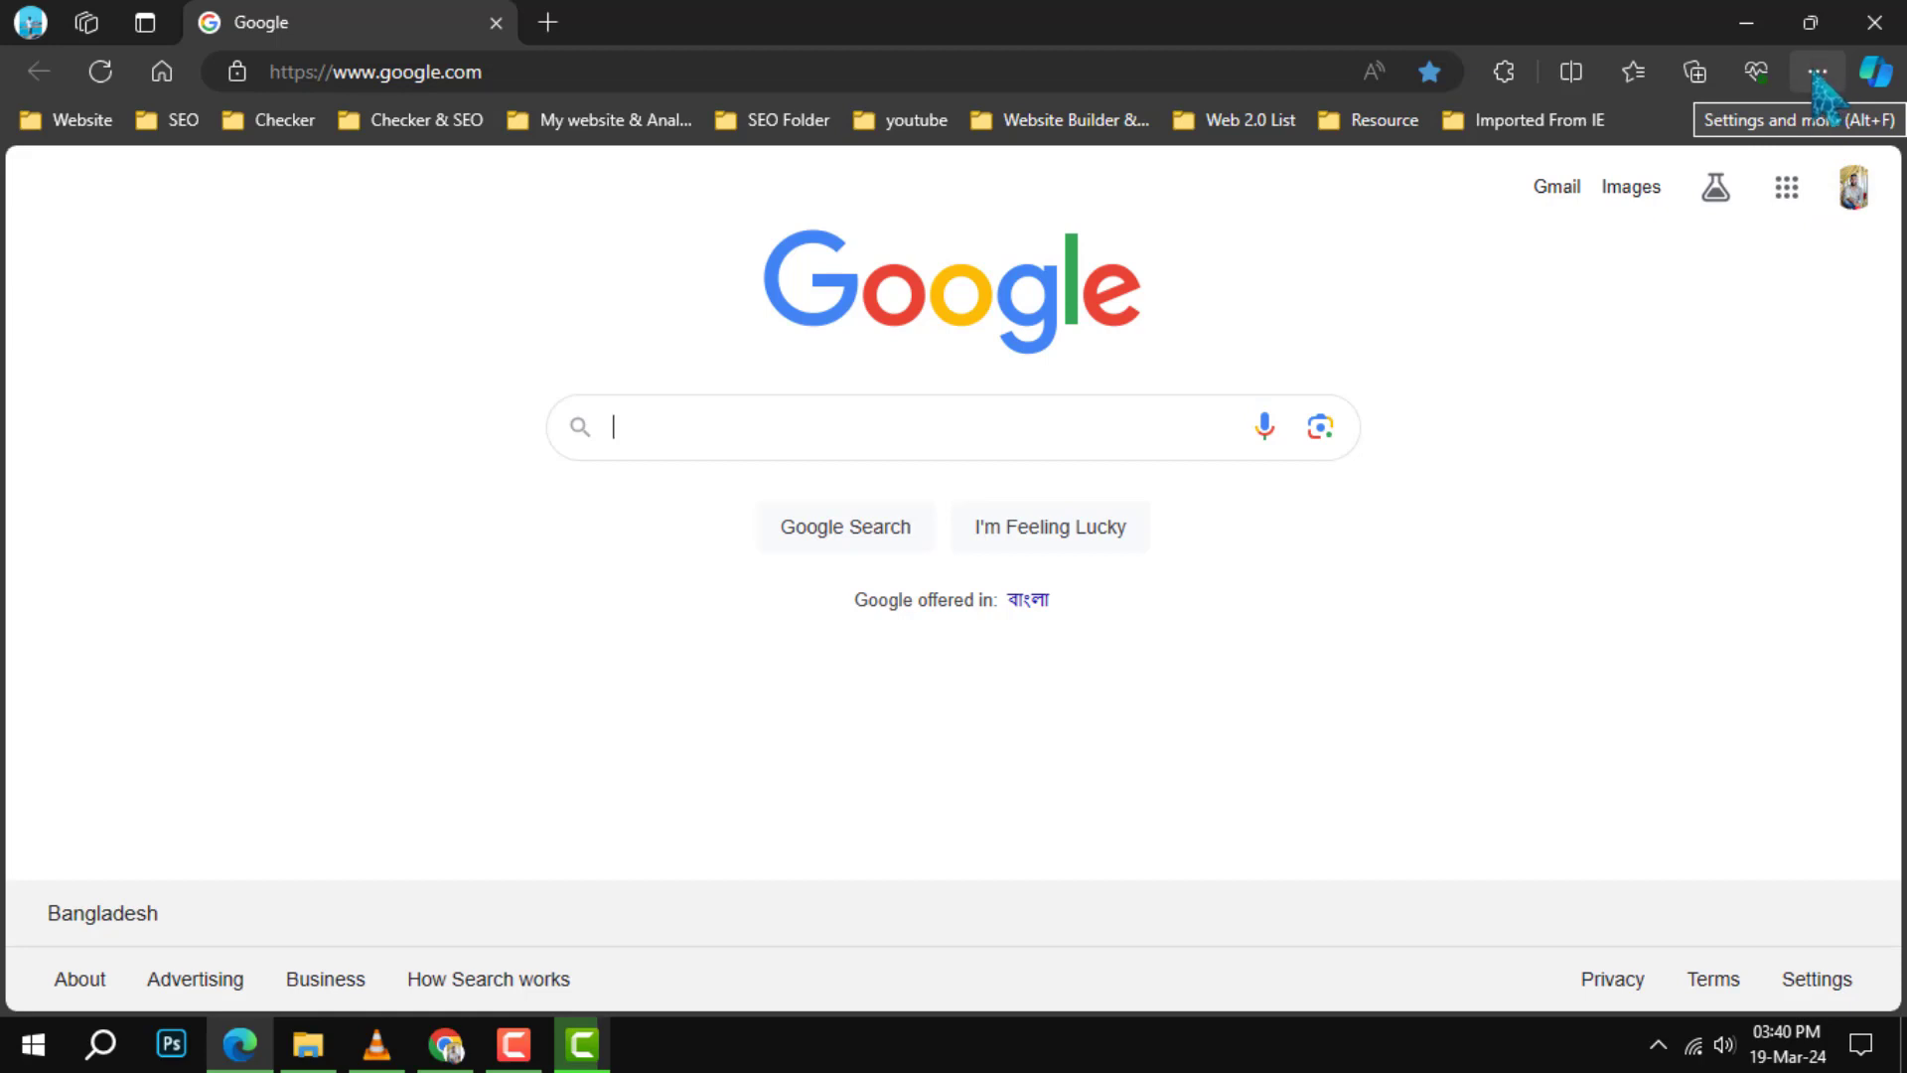
click(1818, 74)
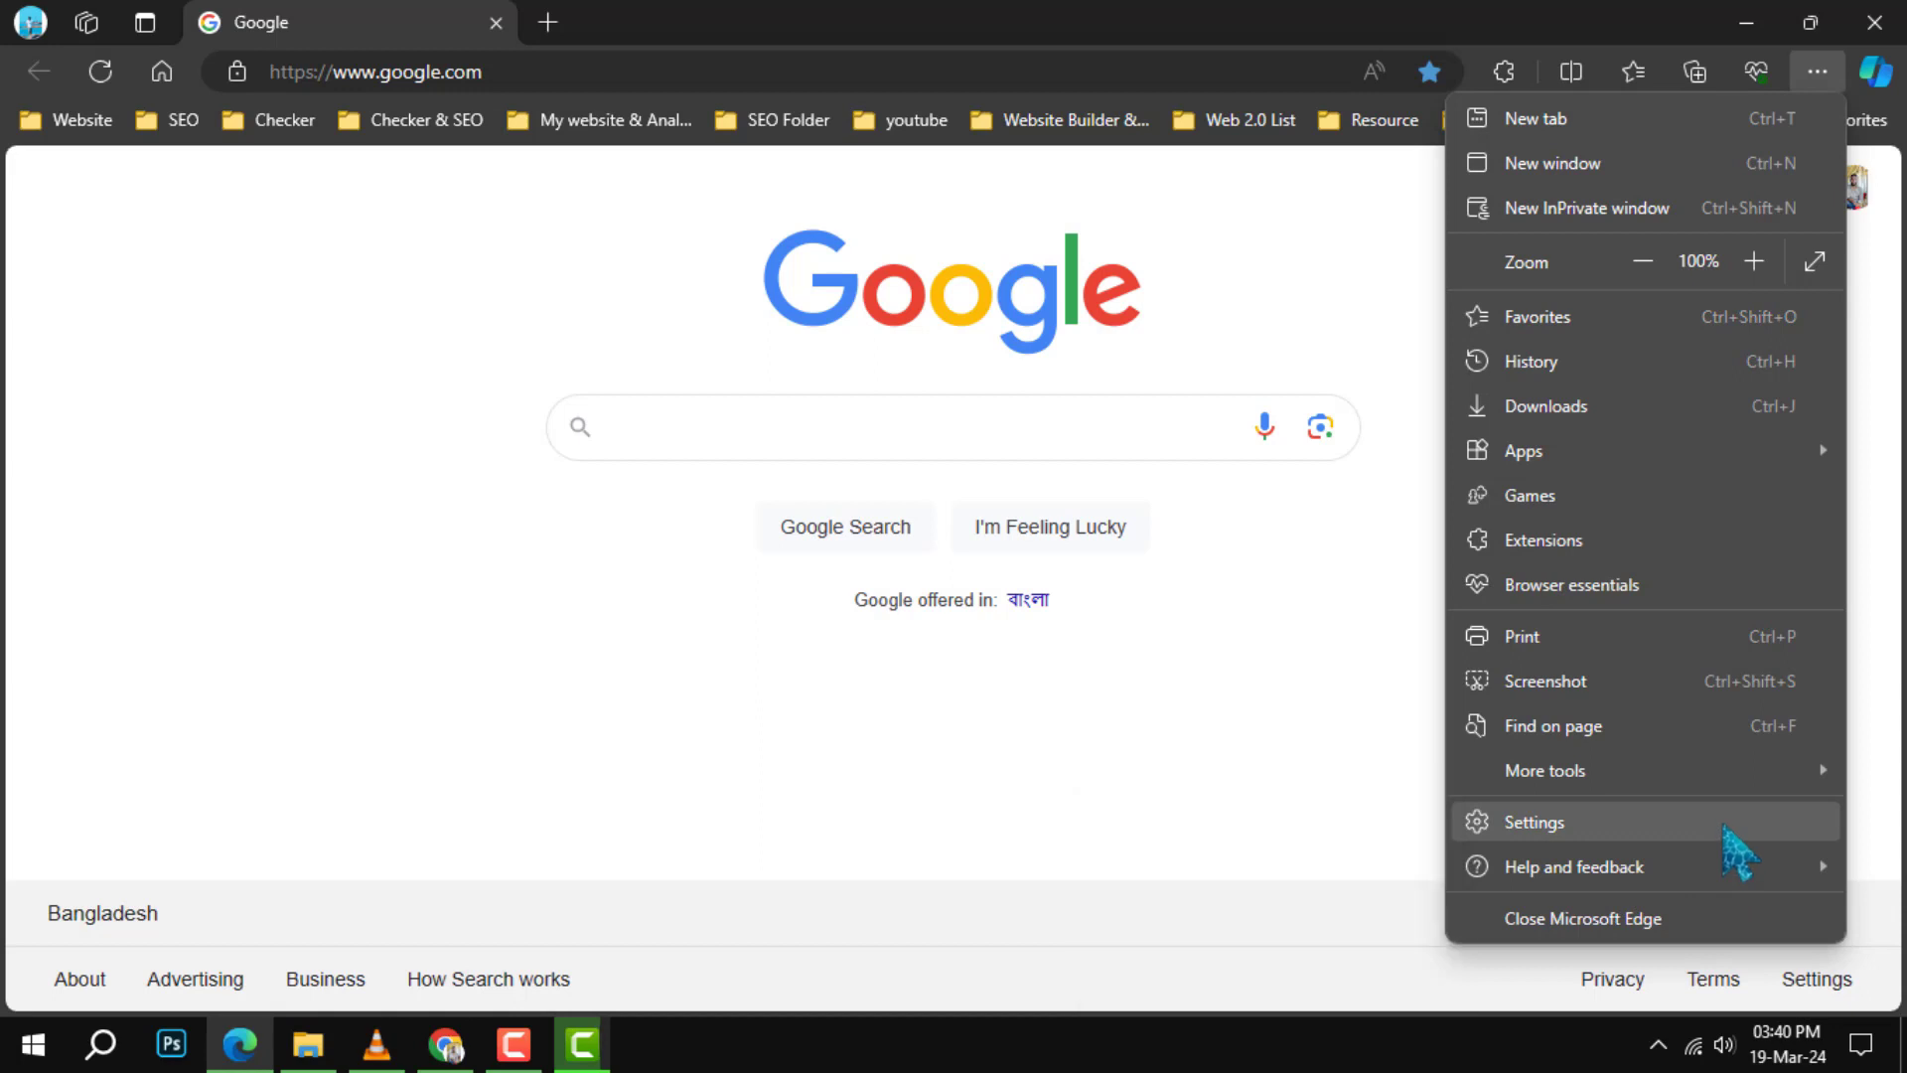
Step: Open Edge Settings on the Cookies and site permissions page
click(1558, 822)
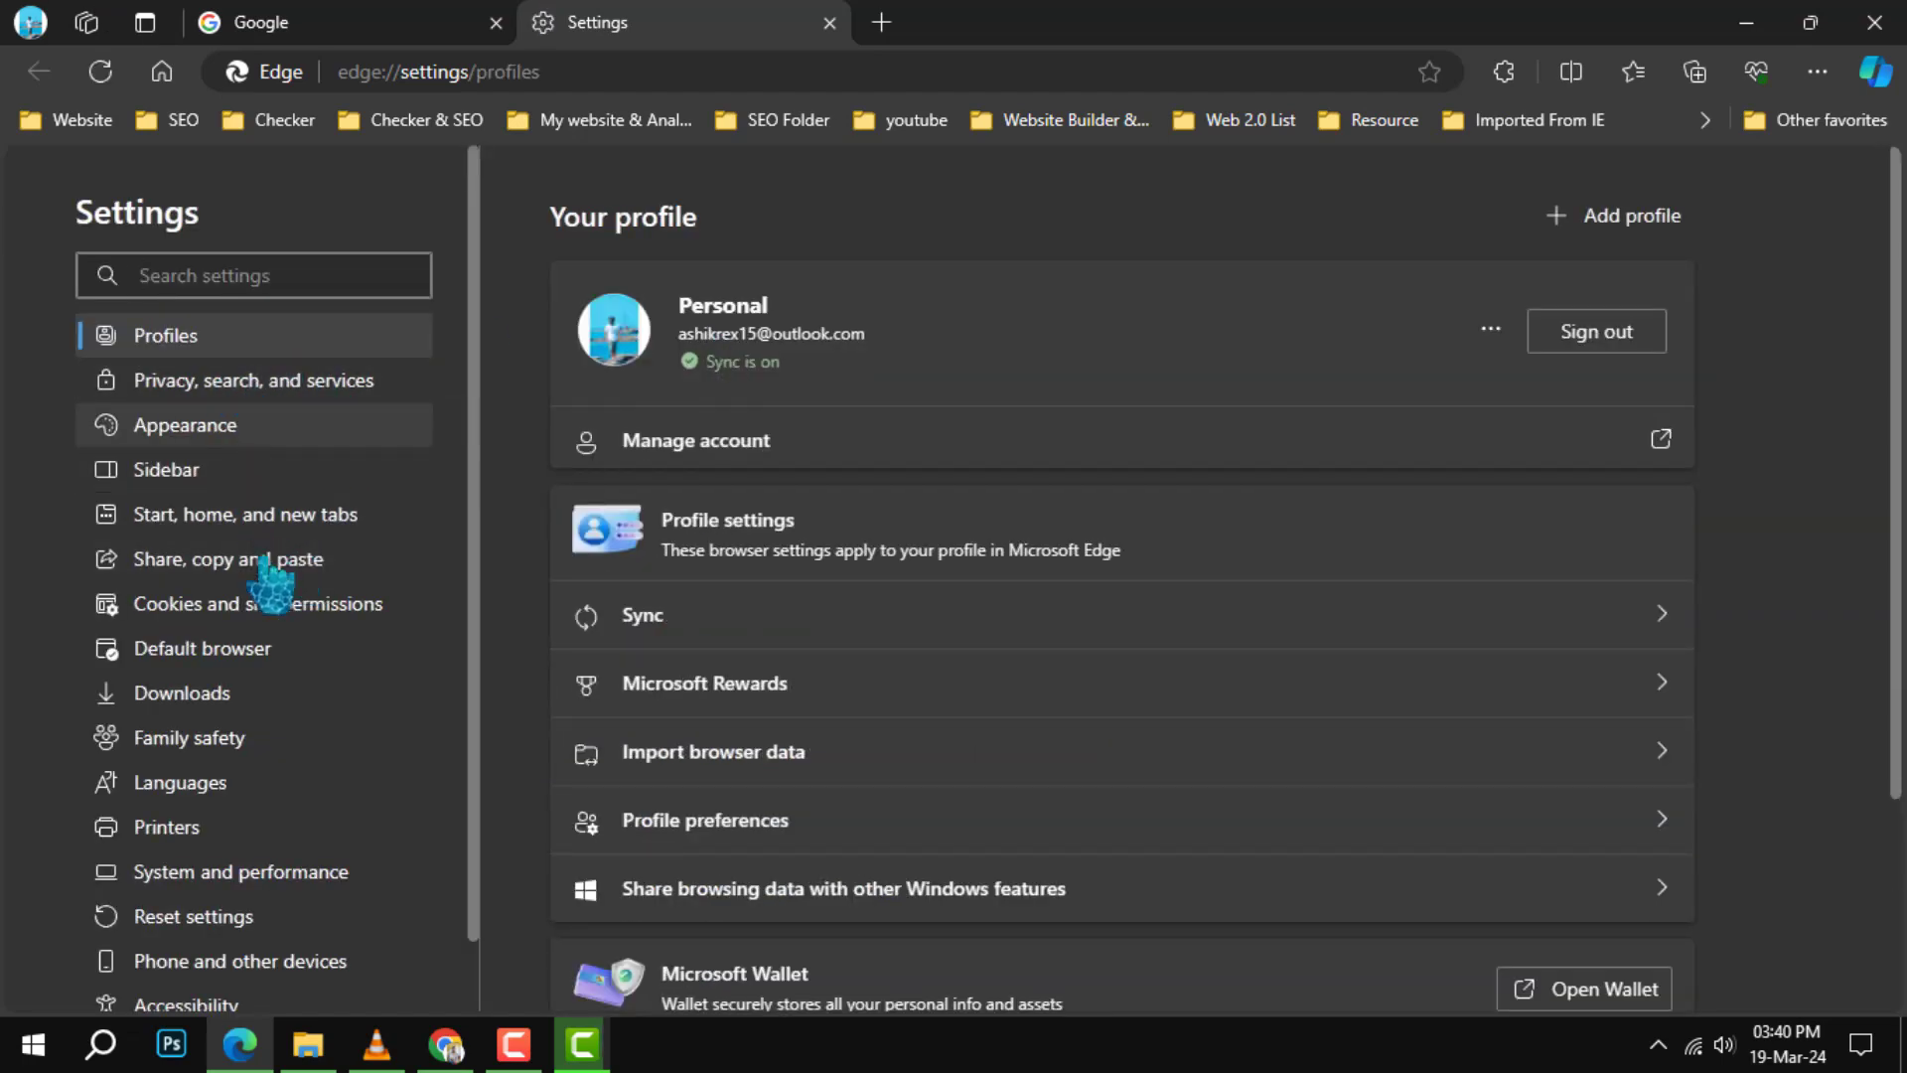
click(254, 608)
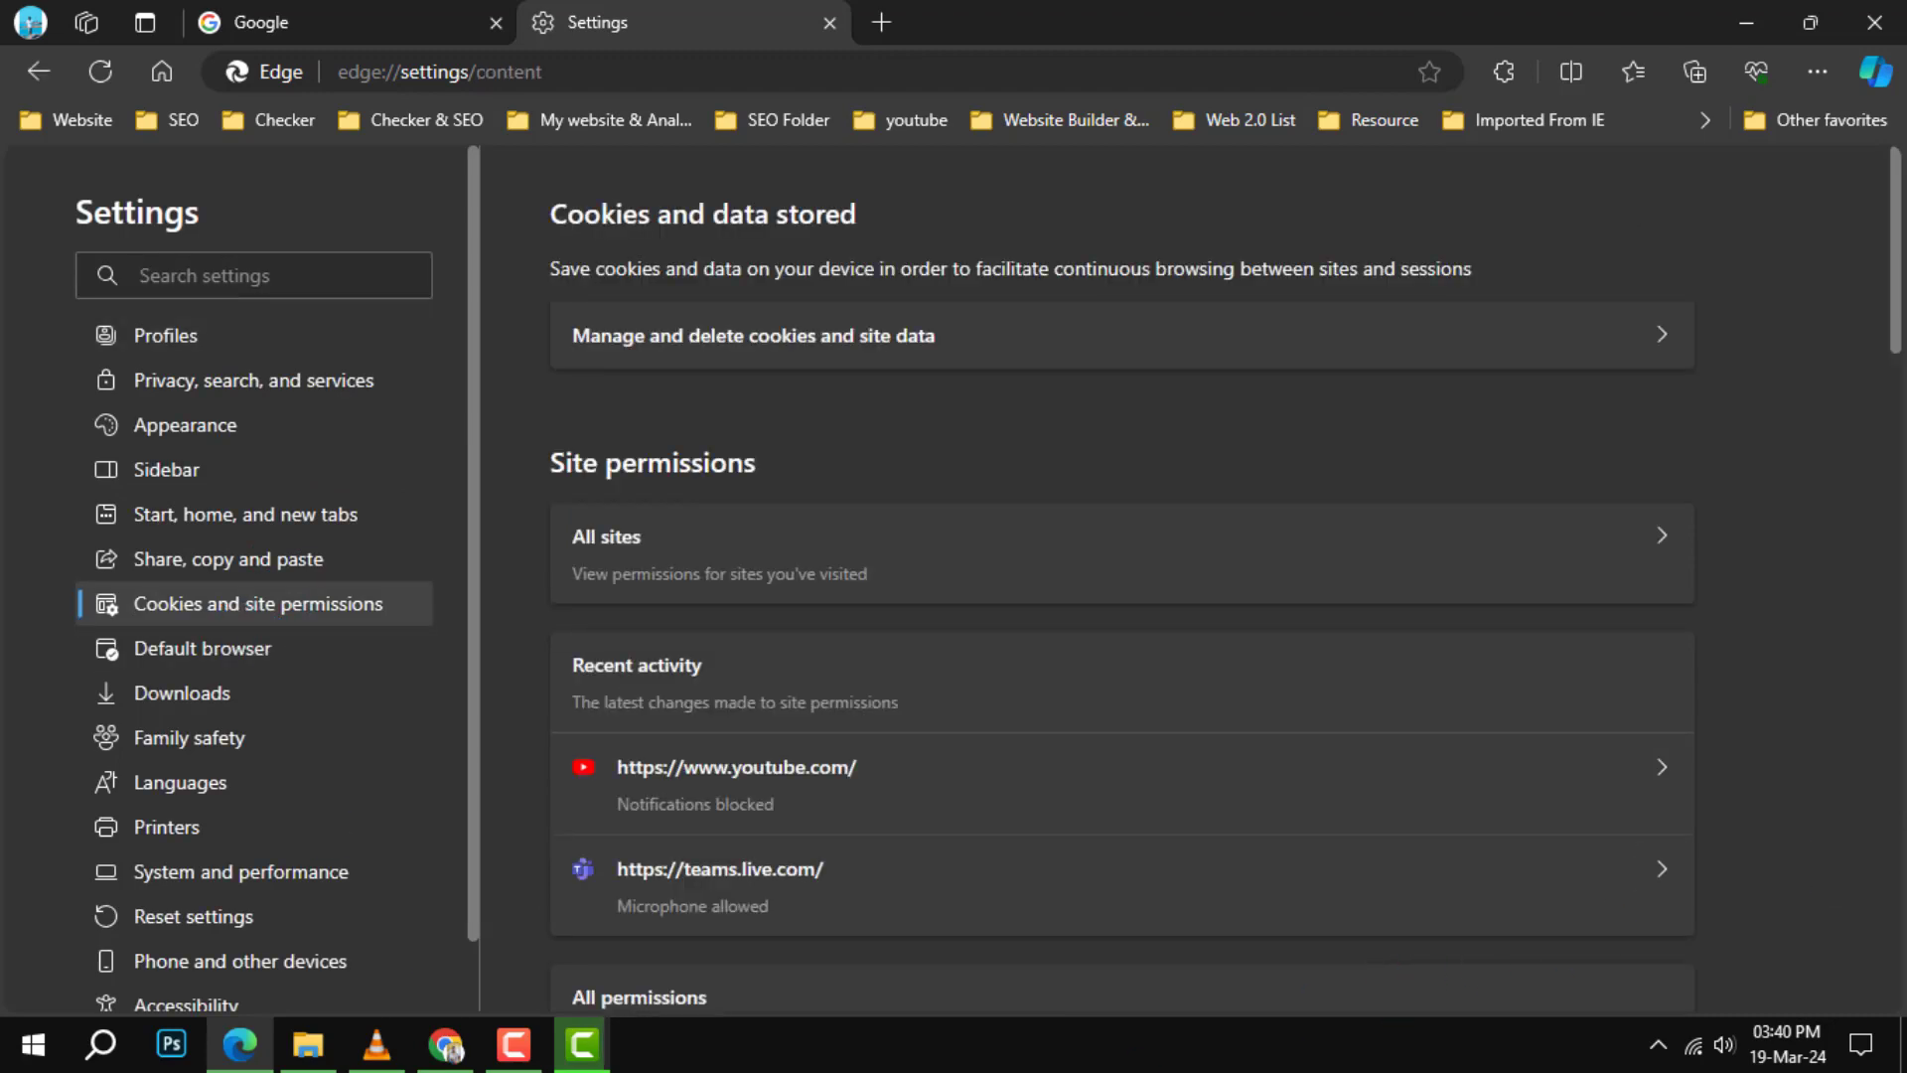
scroll(1117, 596, down, 1)
scroll(1118, 597, down, 2)
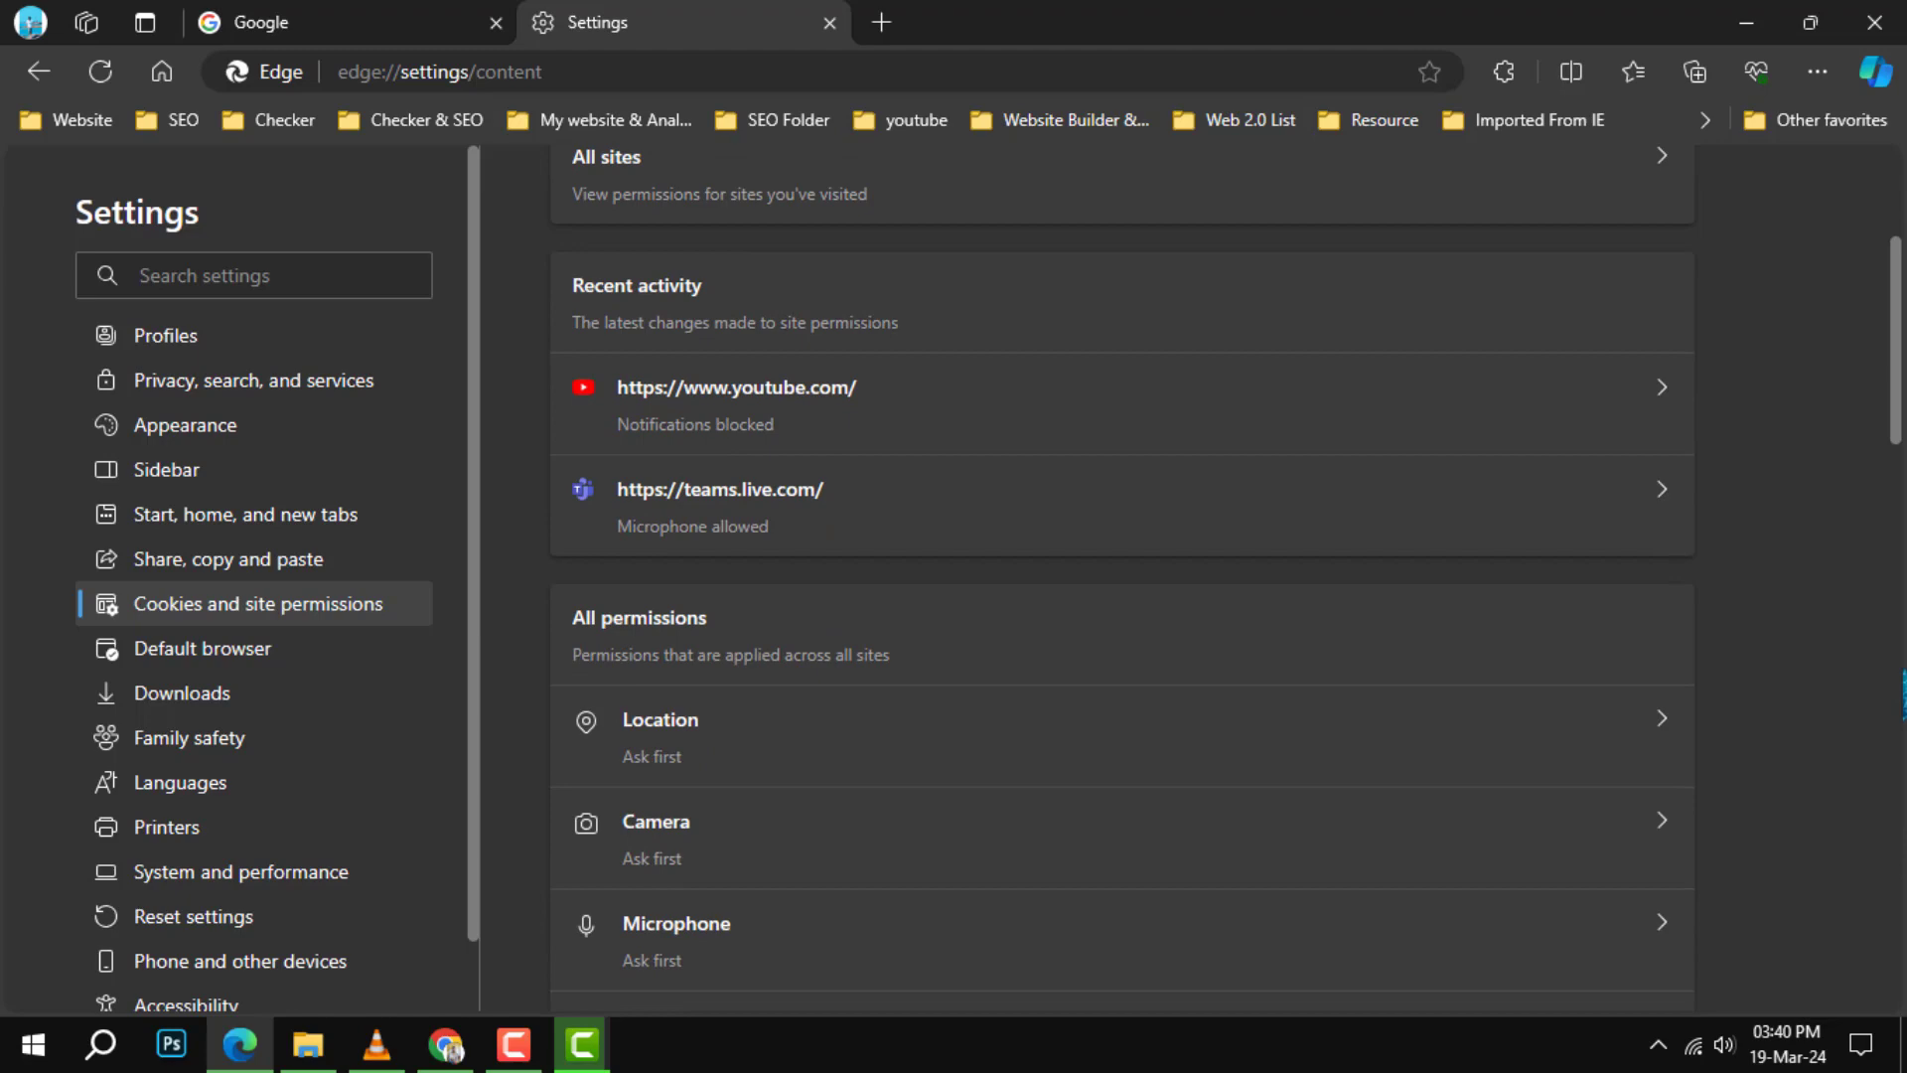
scroll(1117, 597, down, 2)
scroll(1904, 677, down, 3)
scroll(1904, 677, down, 1)
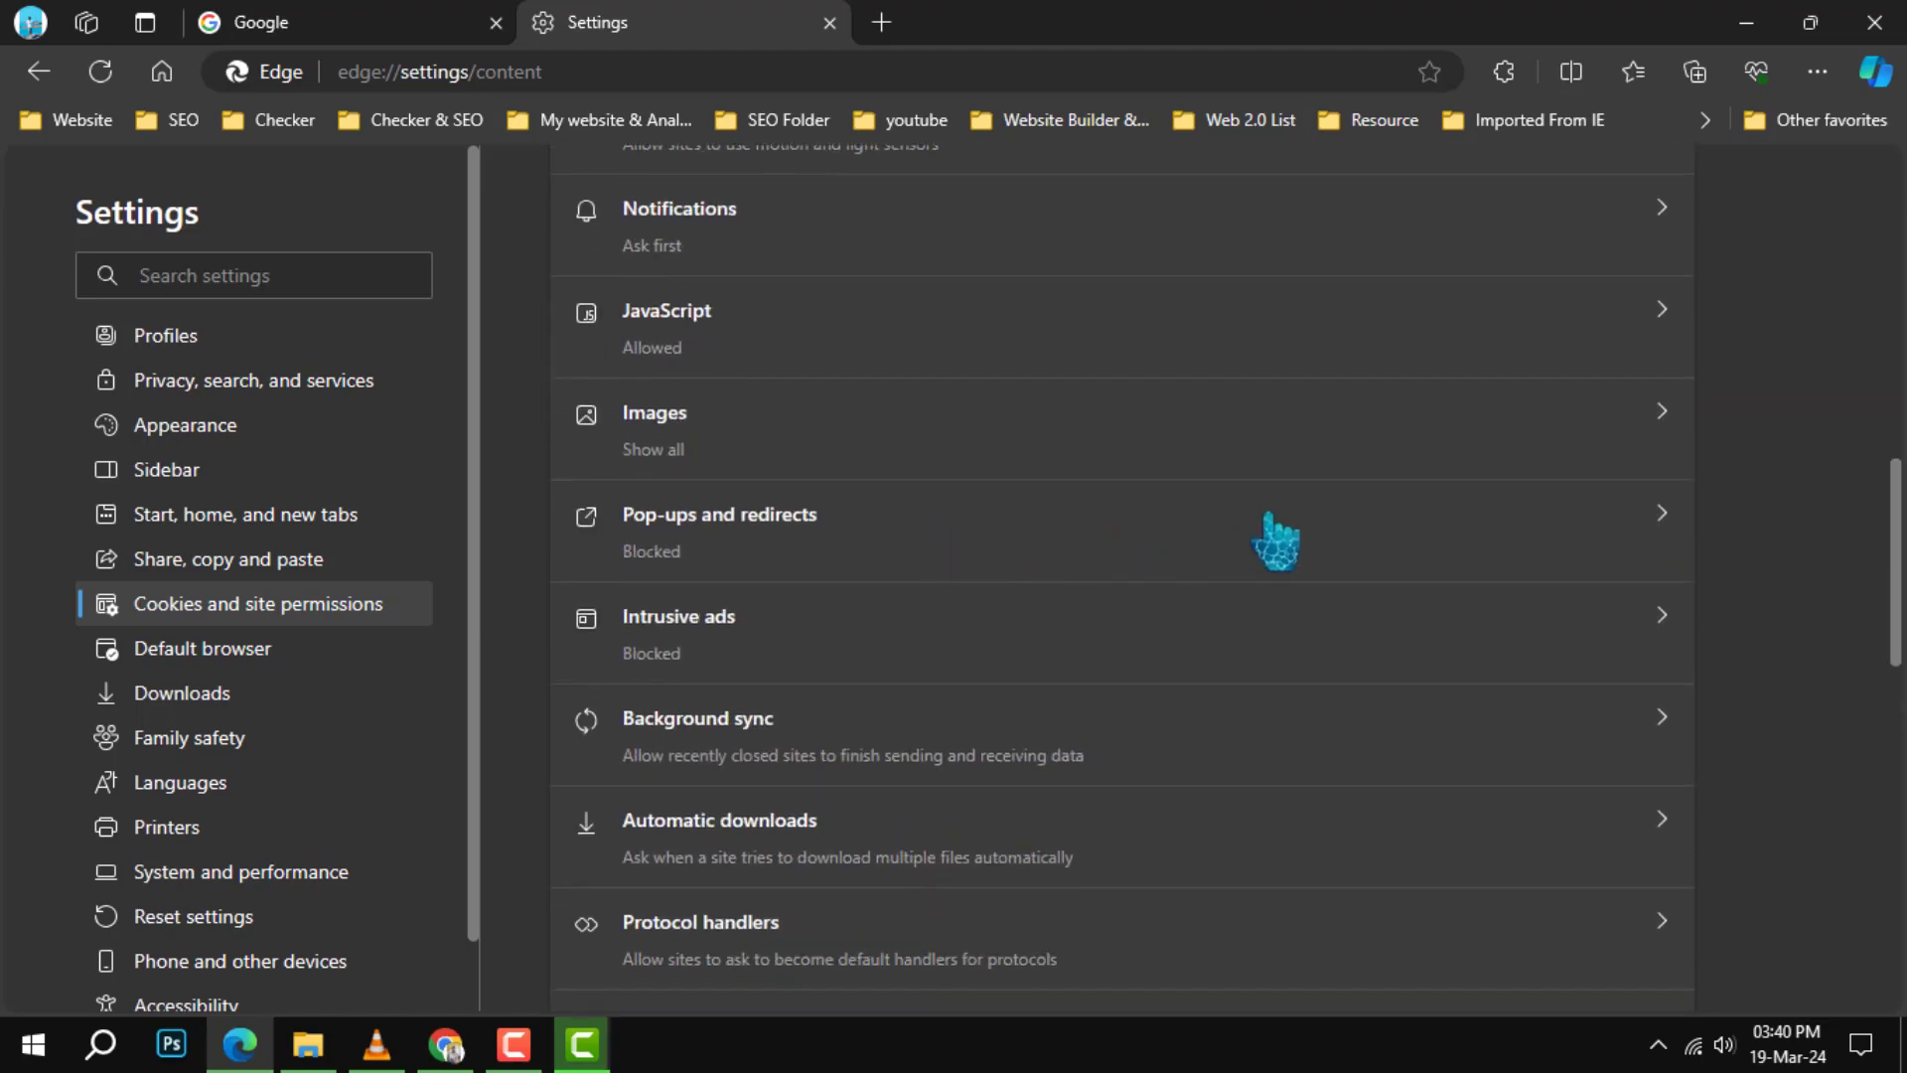
scroll(1400, 551, up, 1)
scroll(1193, 543, up, 2)
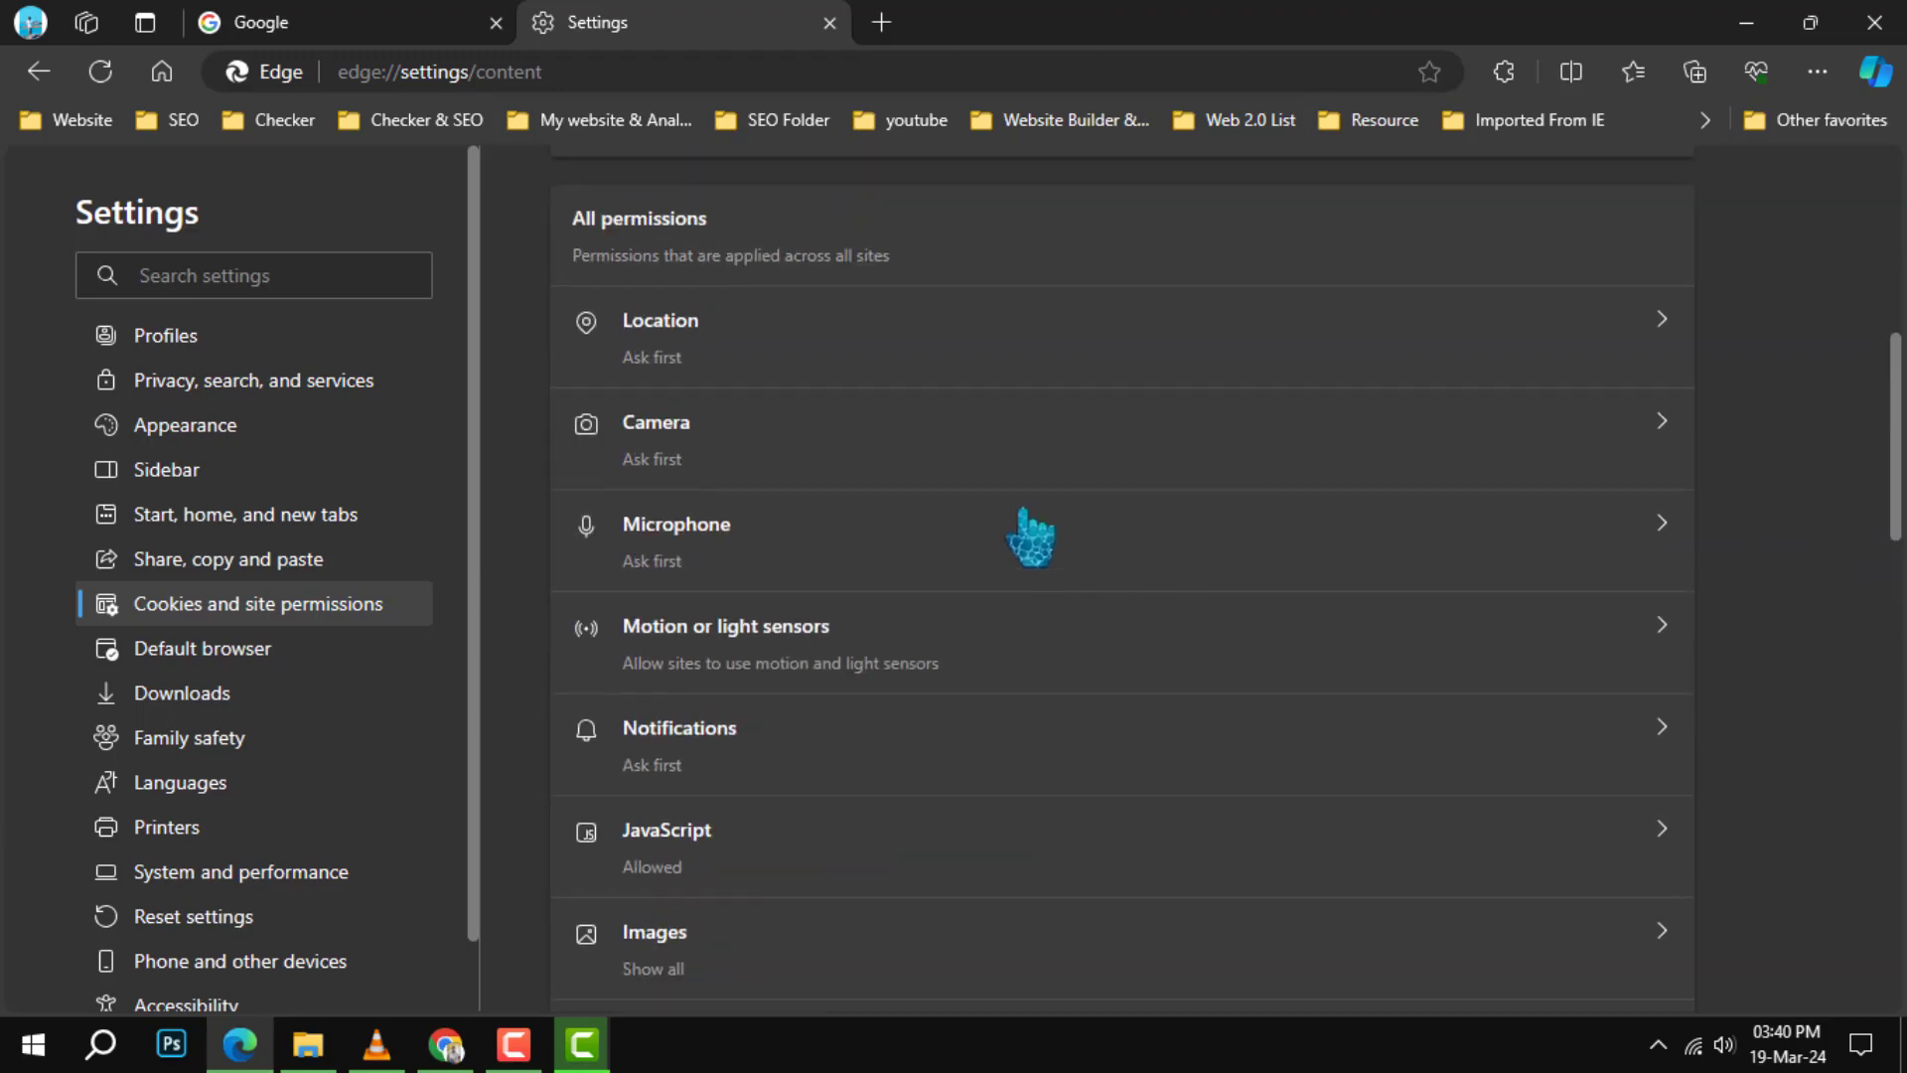
scroll(1022, 681, down, 2)
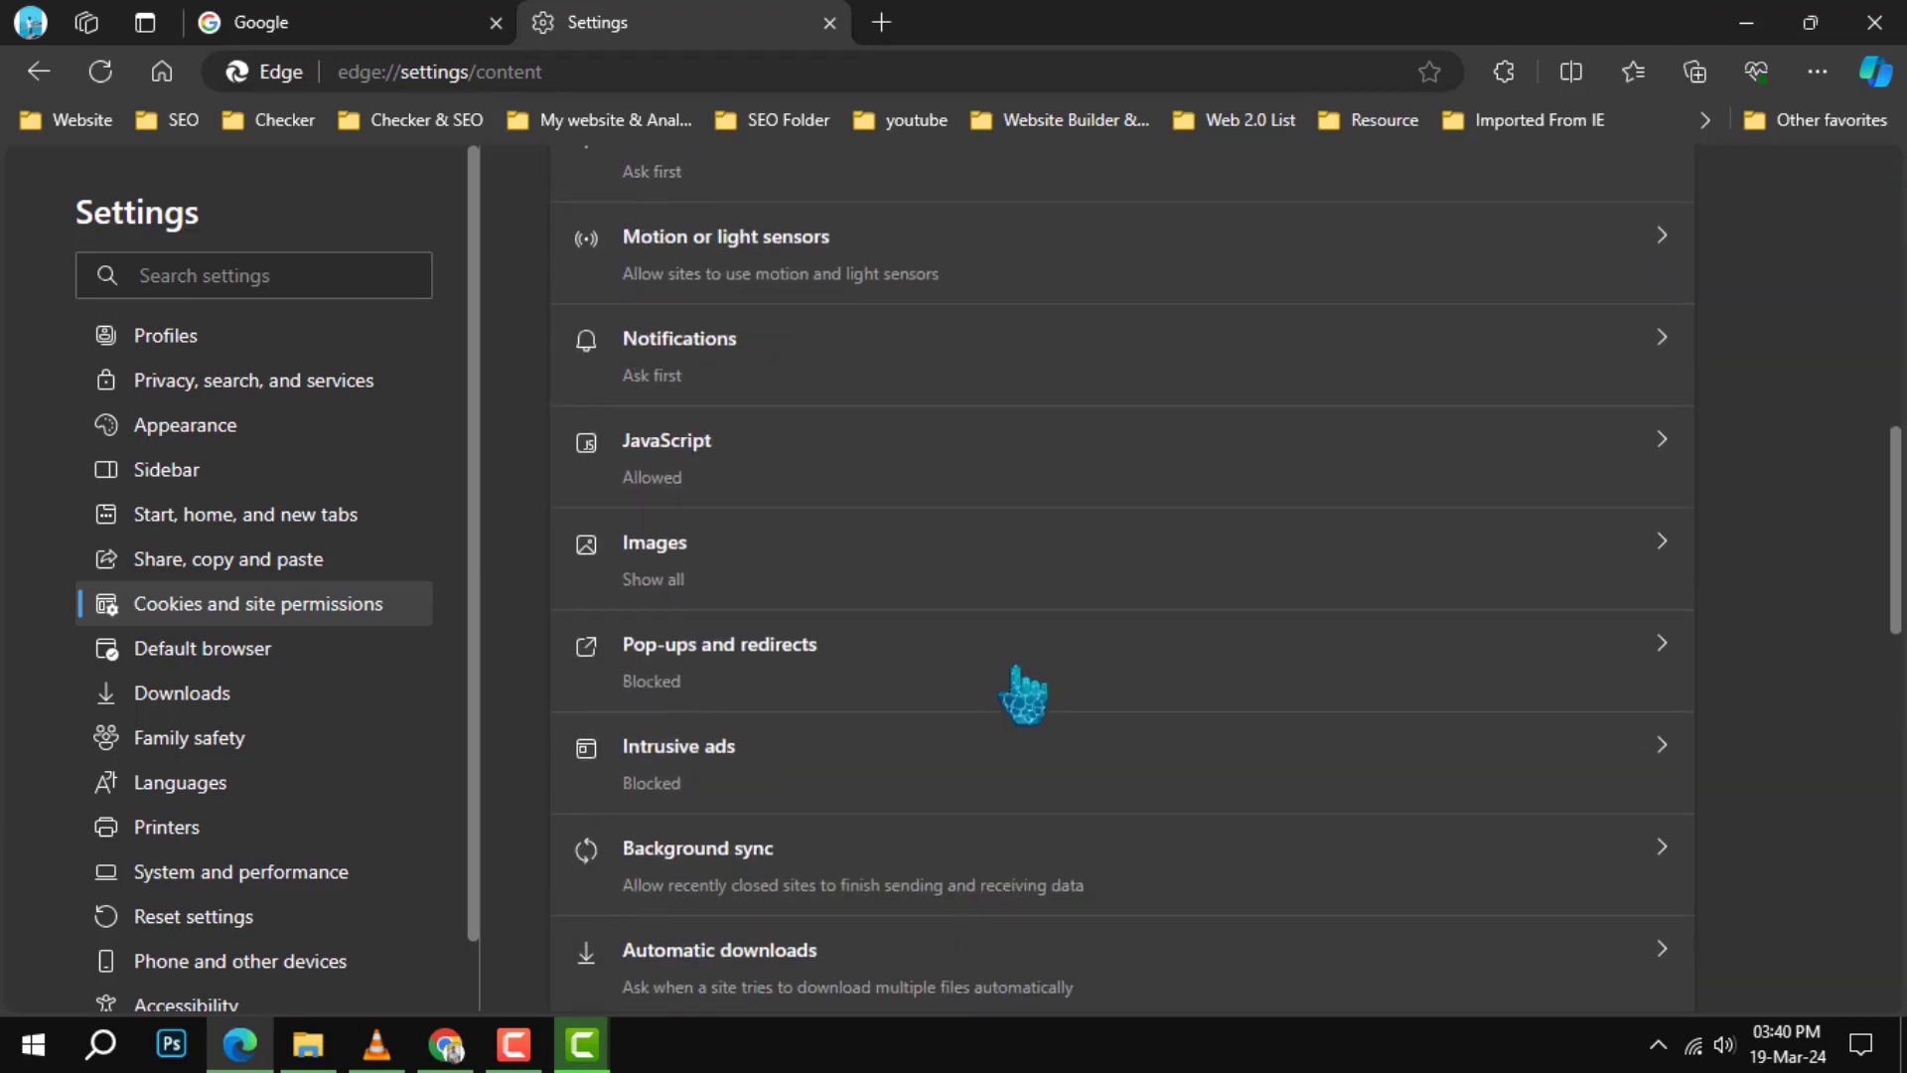
Step: Turn off 'Blocked (recommended)' on the Pop-ups and redirects page
click(944, 689)
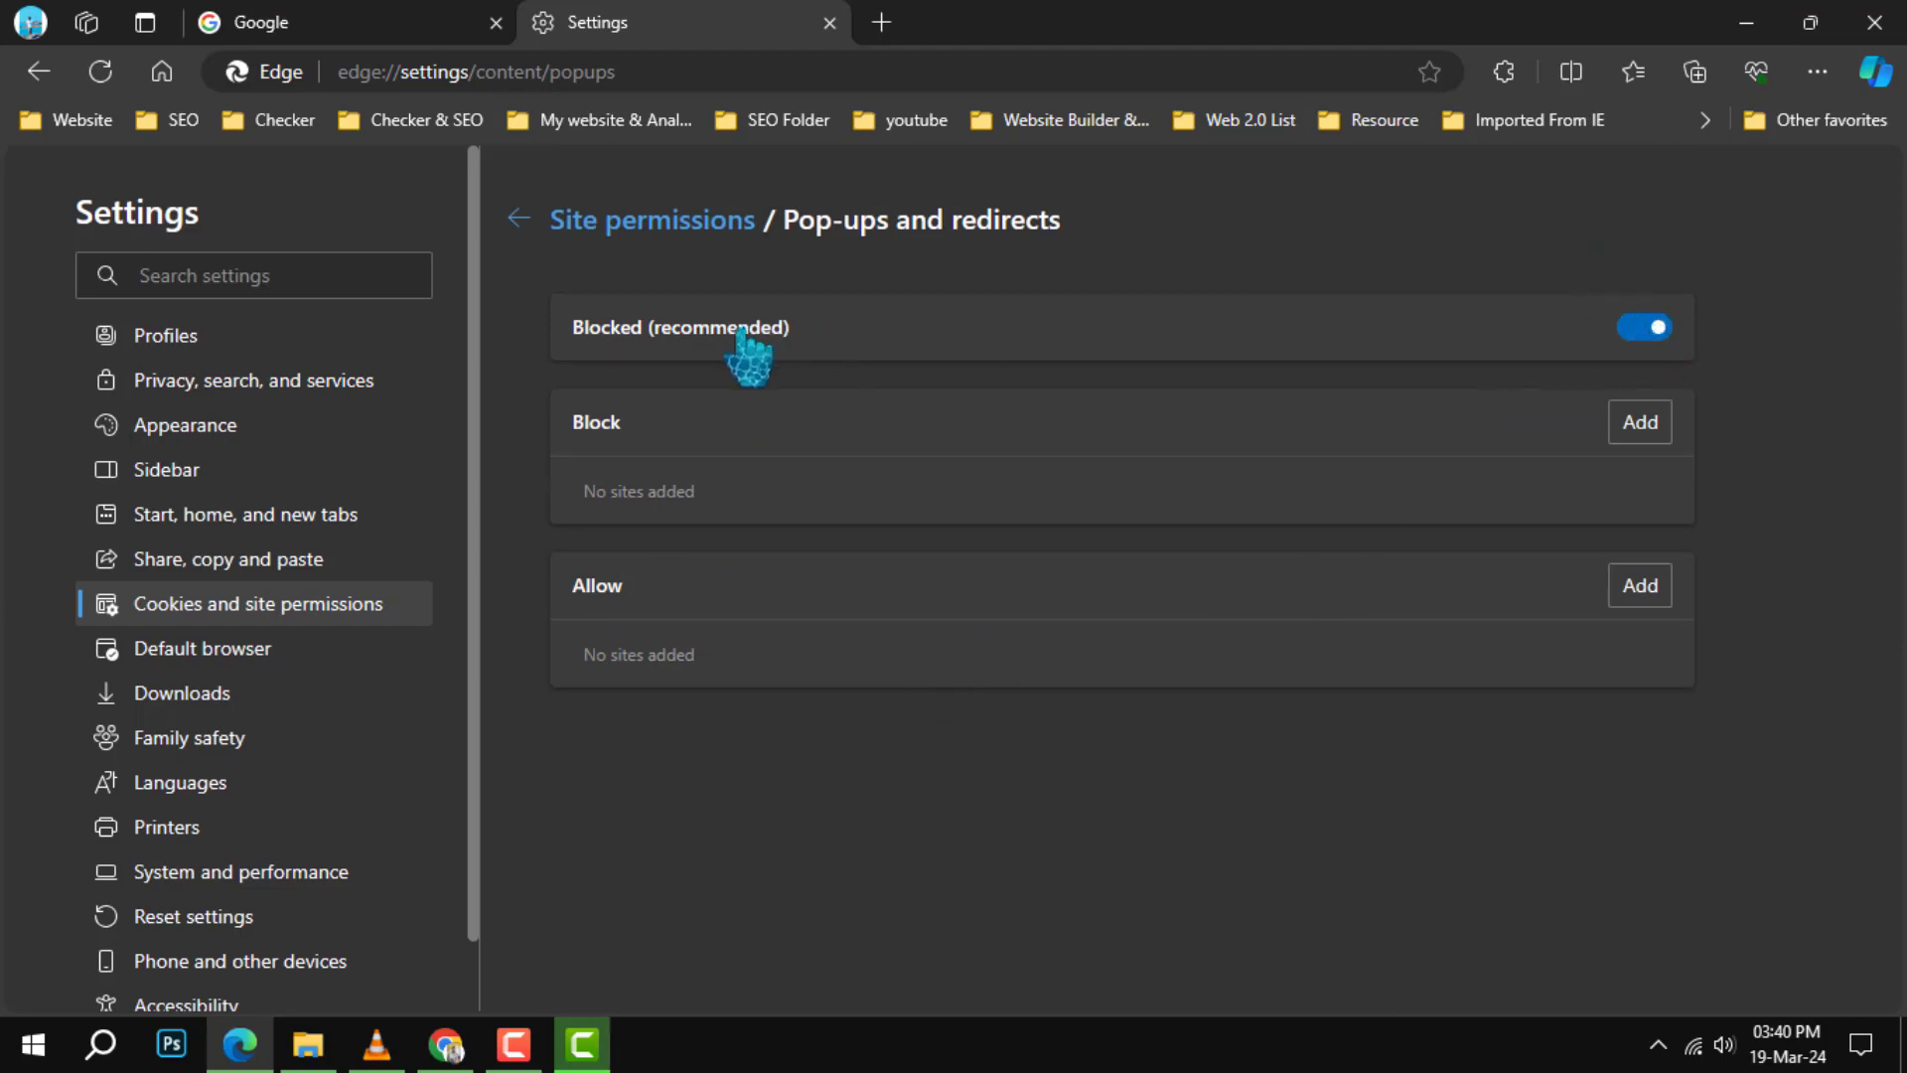
click(1639, 330)
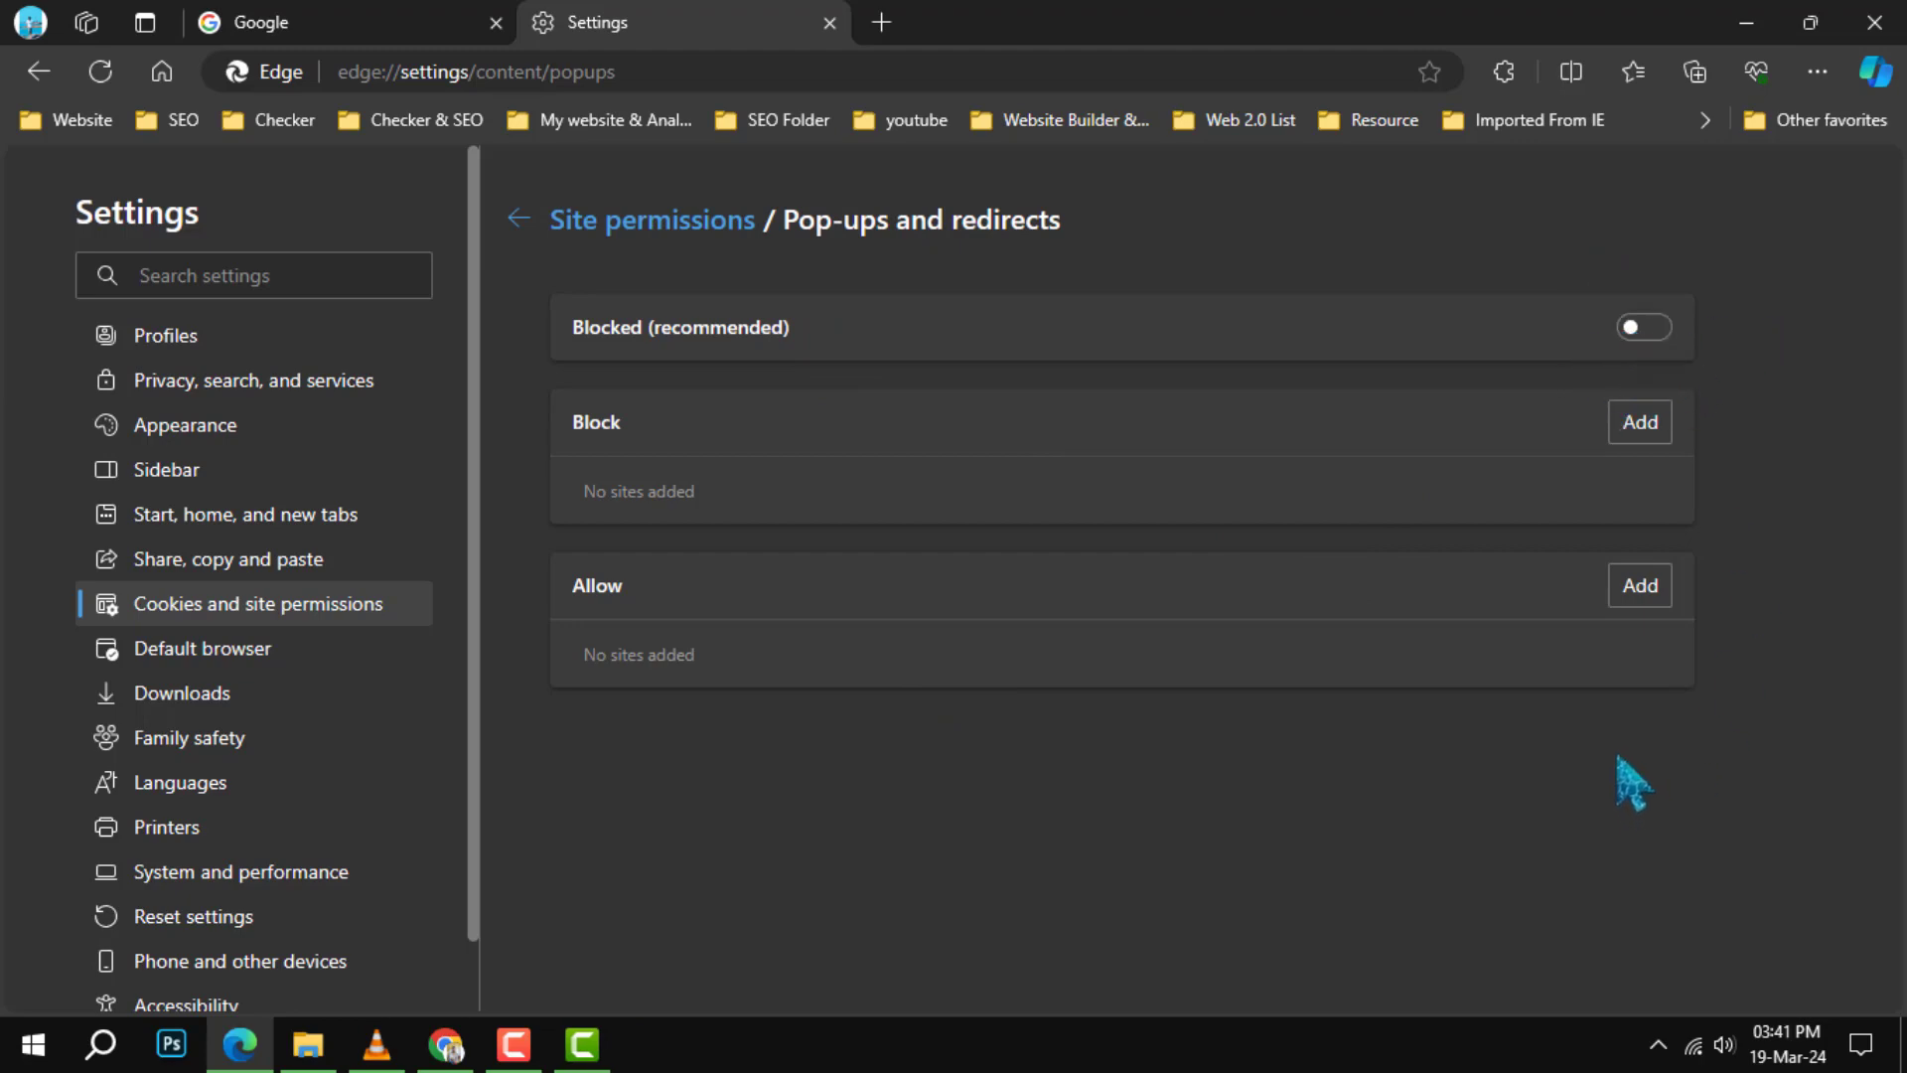